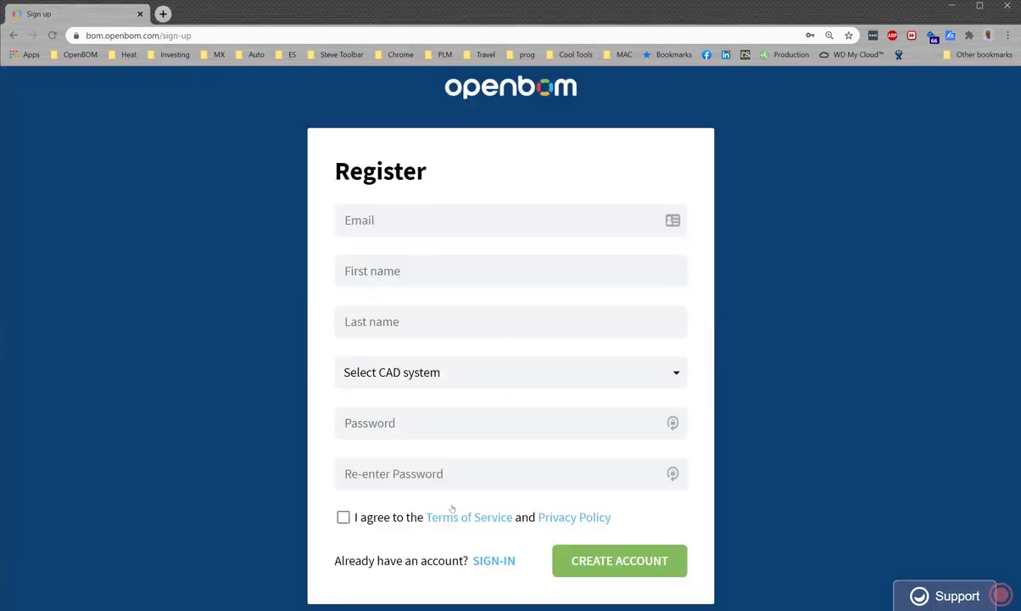
Autofill the saved e-mail and name, then add '+swxffm' to the e-mail address.
click(558, 226)
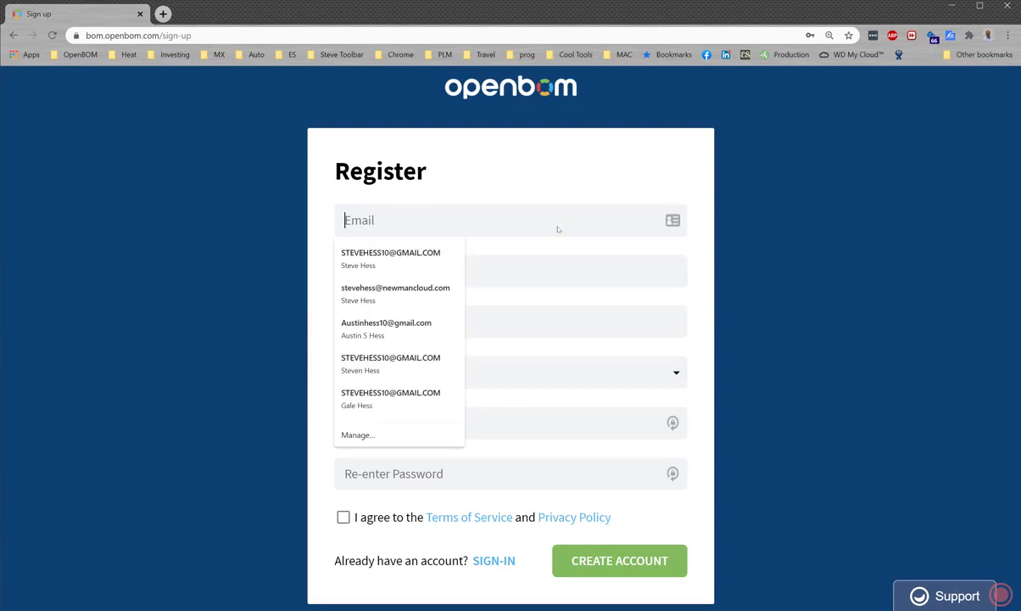
click(426, 289)
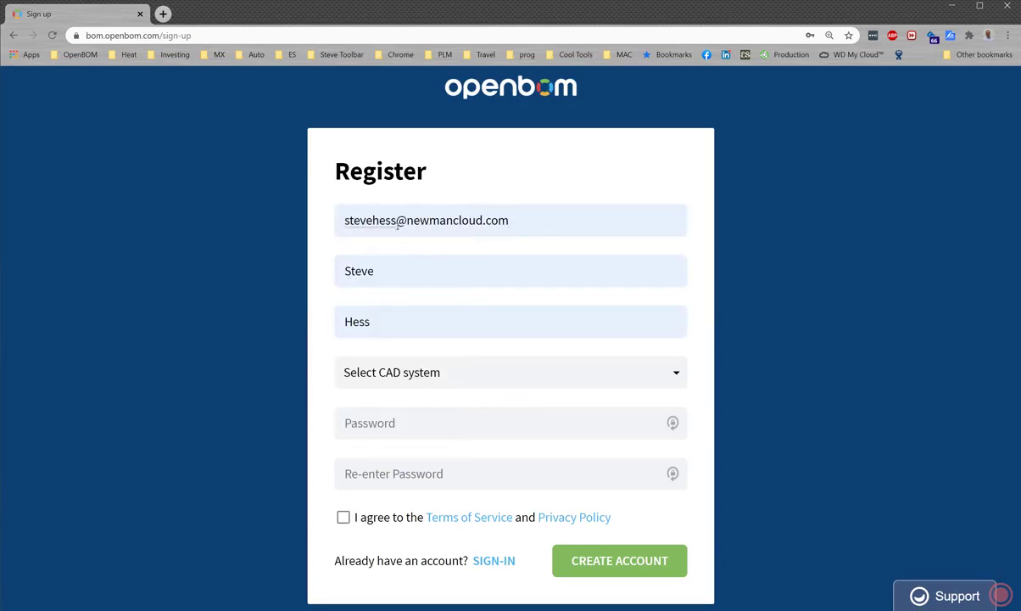
click(390, 221)
text(+)
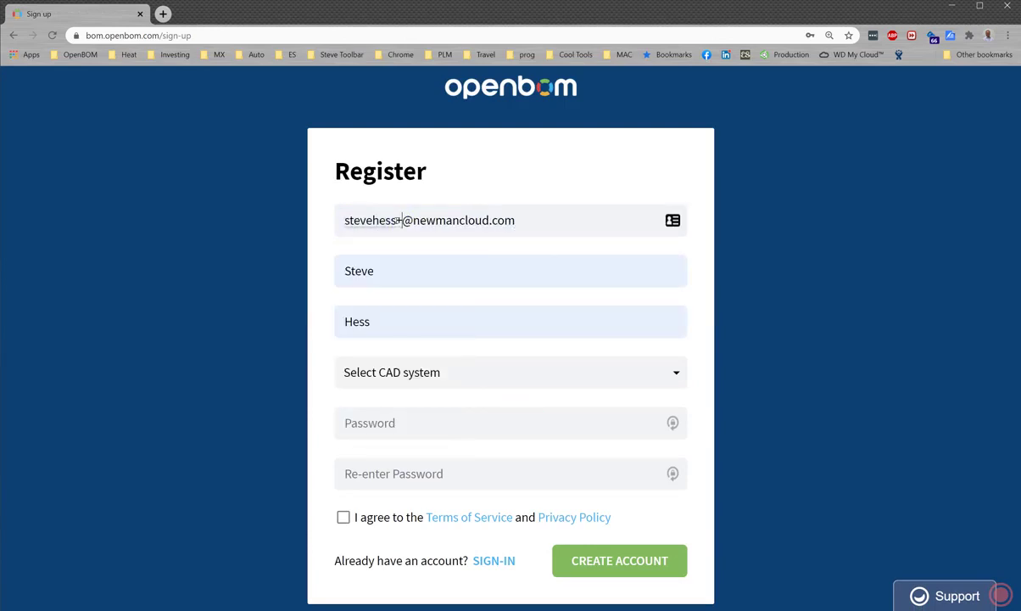
text(swxffm)
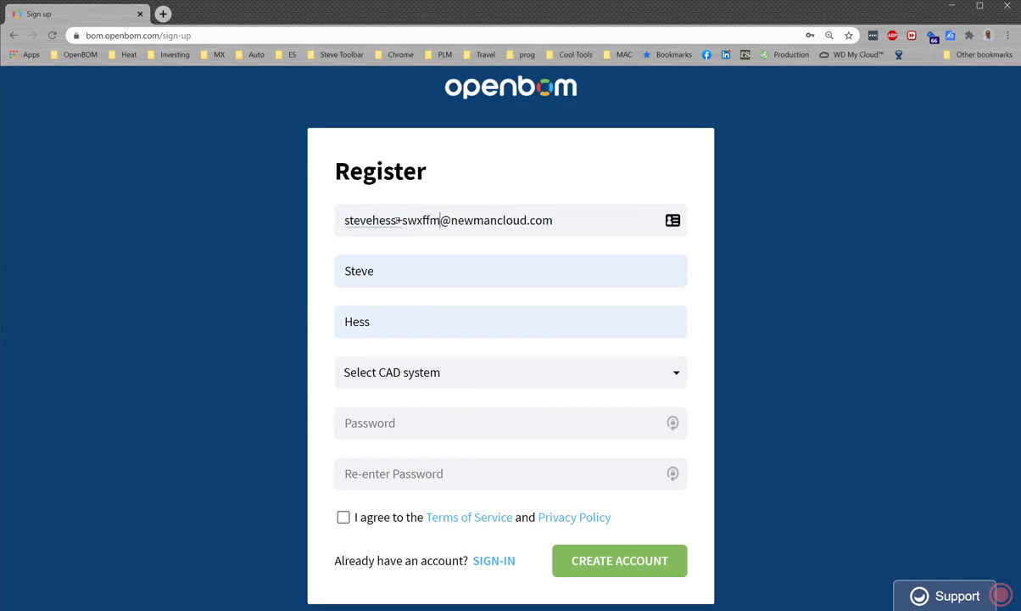
Choose SOLIDWORKS as CAD system, enter and confirm the password, accept the terms, and create the account.
click(421, 372)
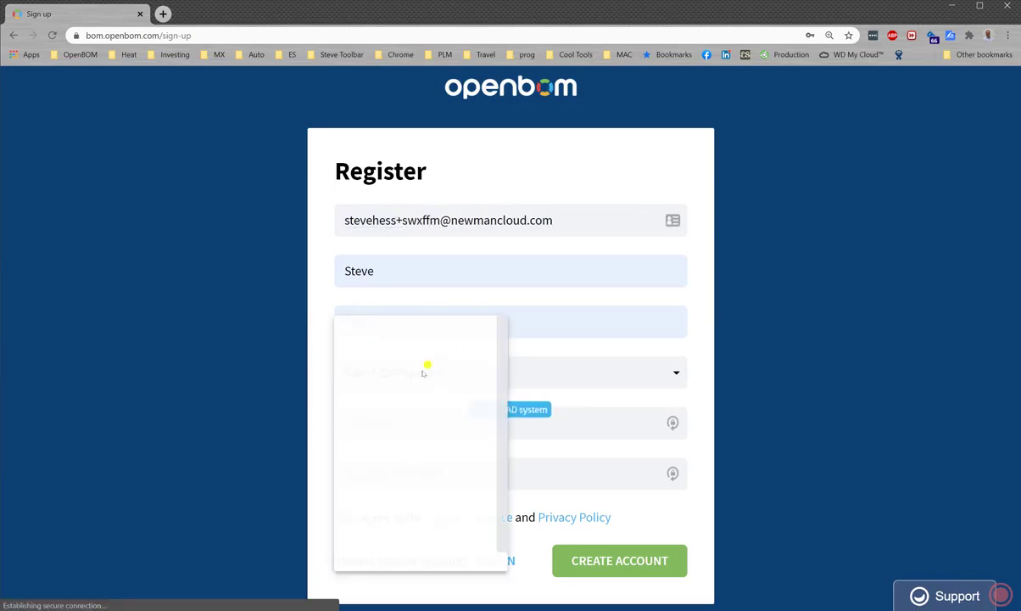
click(398, 460)
click(382, 423)
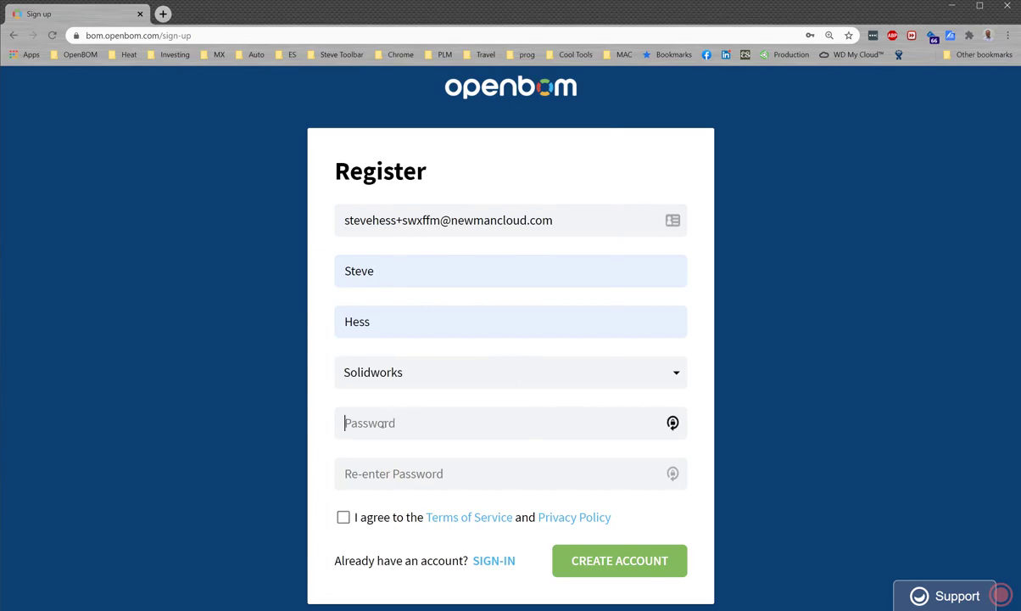
text(••)
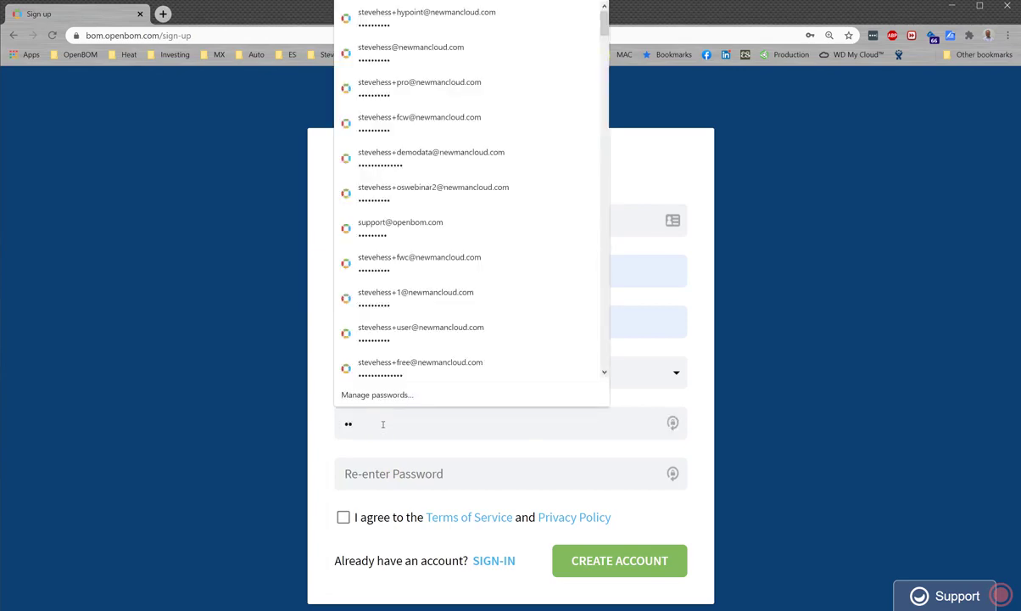
text(••••••••)
click(383, 477)
text(••••••••••)
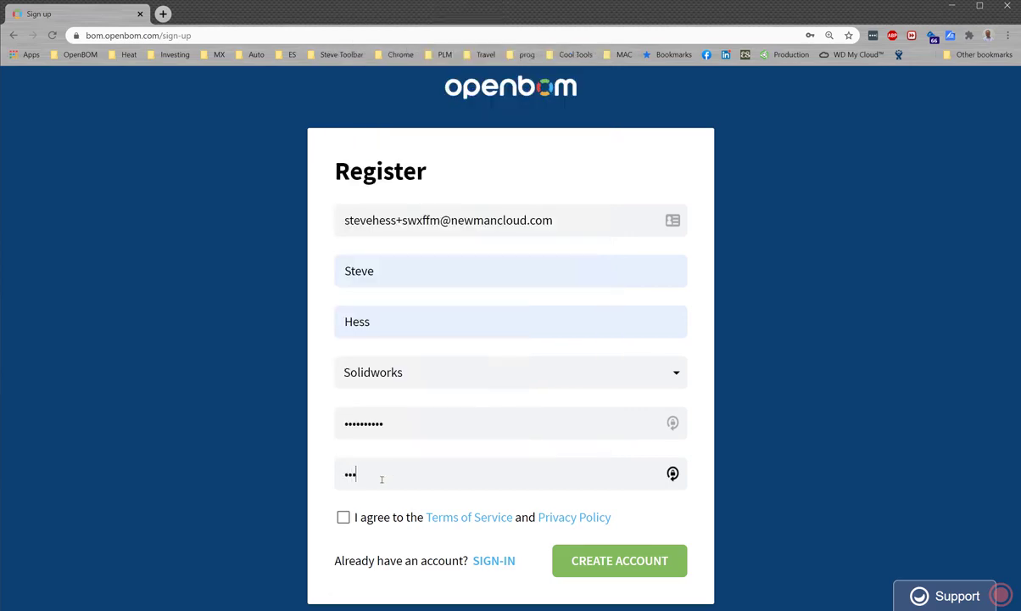
click(342, 517)
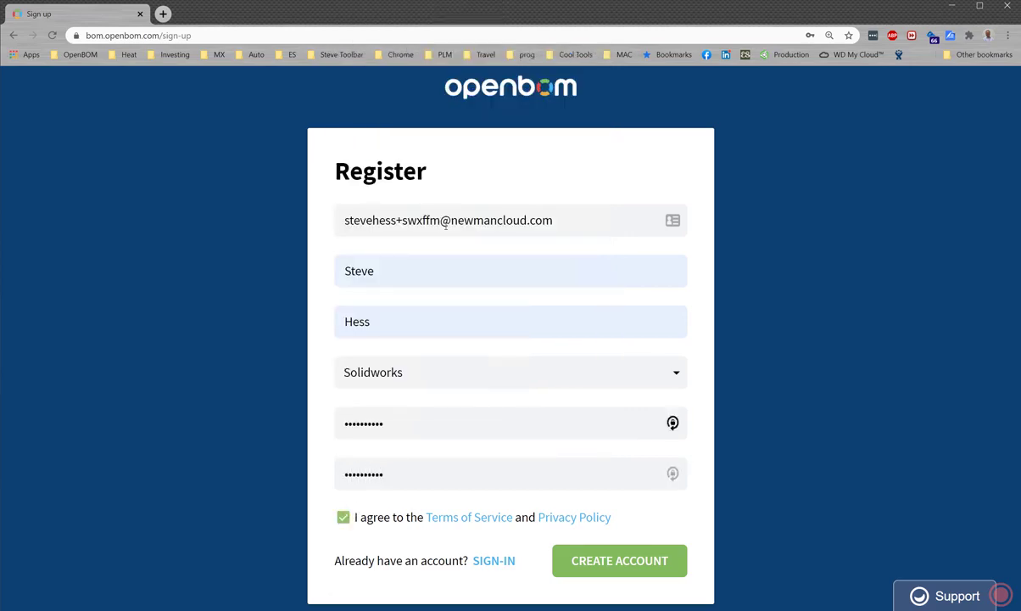
click(616, 563)
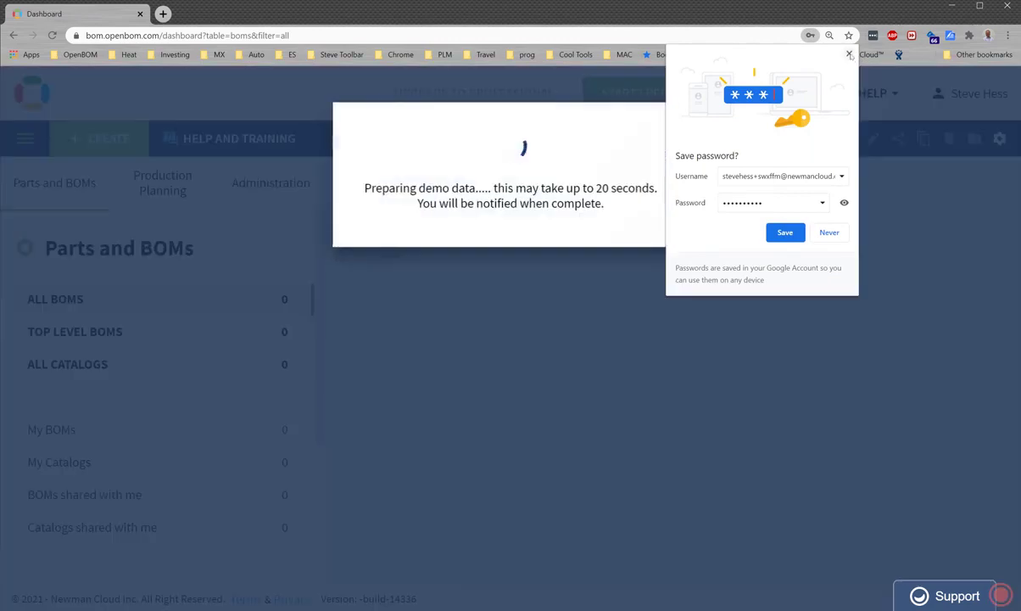
Dismiss the save-password prompt, confirm the demo-data Success dialog, and open the CAD integrations guide.
click(848, 53)
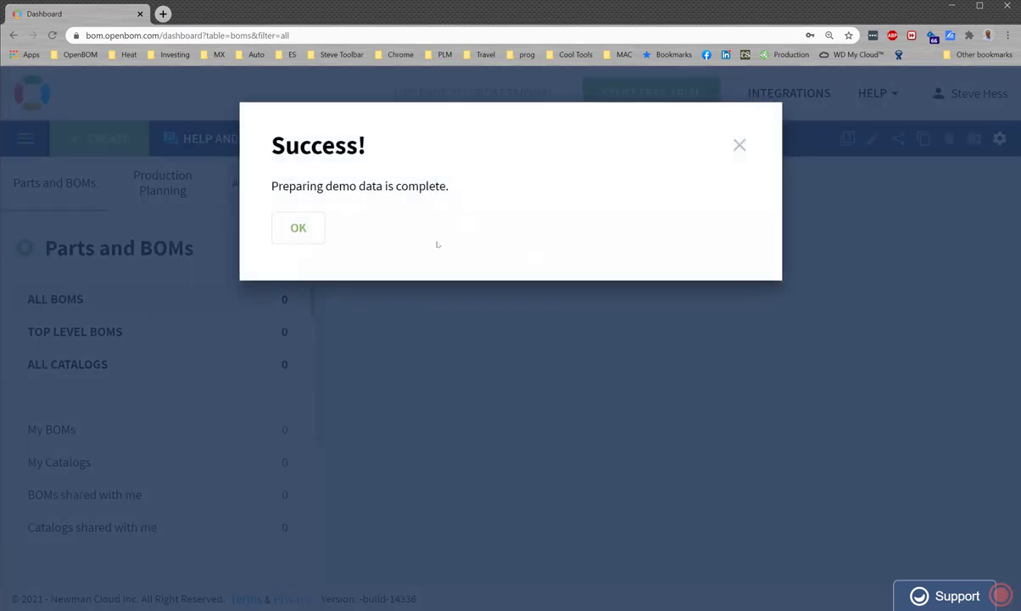
click(298, 228)
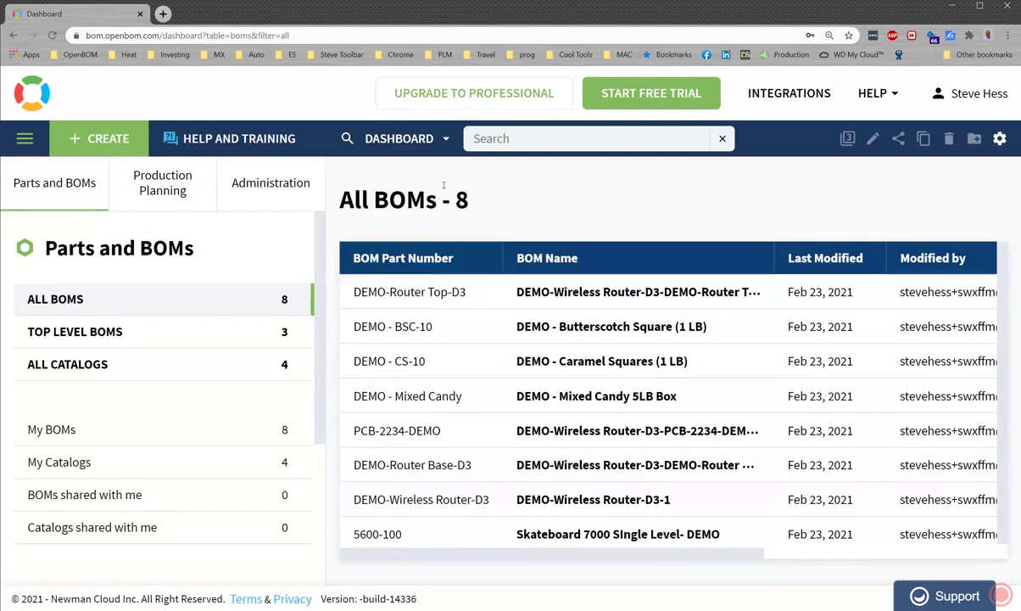
click(790, 93)
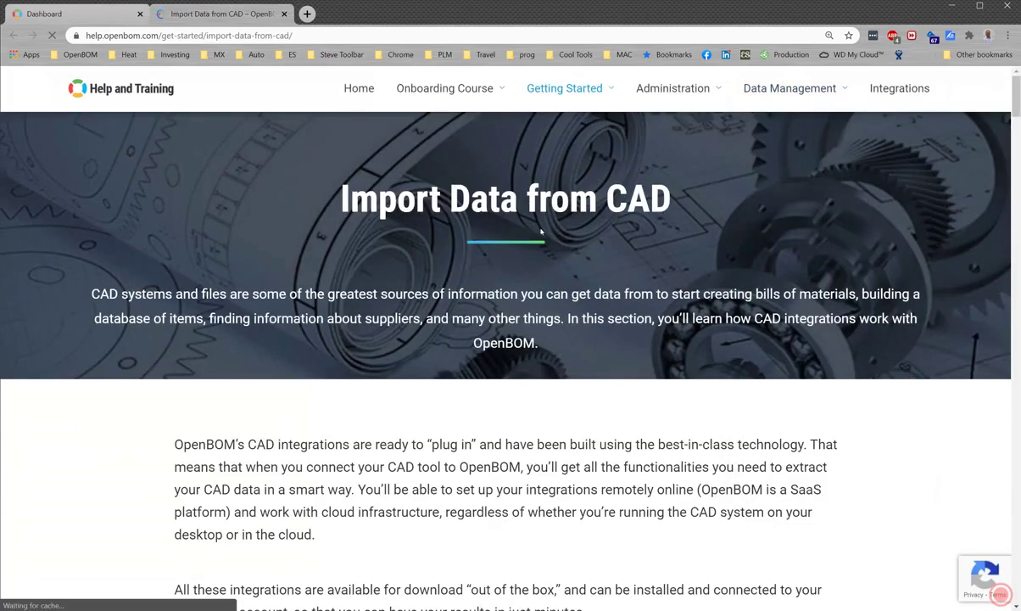
Follow the Dassault Systèmes SOLIDWORKS section's Link to Plug-in on the help page.
scroll(545, 314, down, 2)
scroll(545, 315, down, 15)
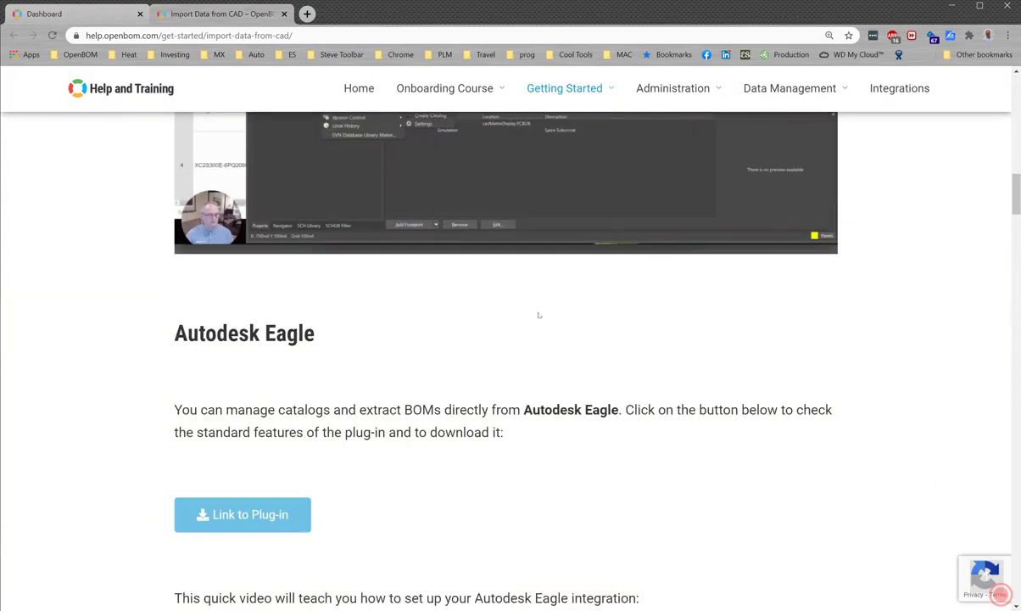
scroll(538, 315, down, 5)
scroll(554, 467, down, 13)
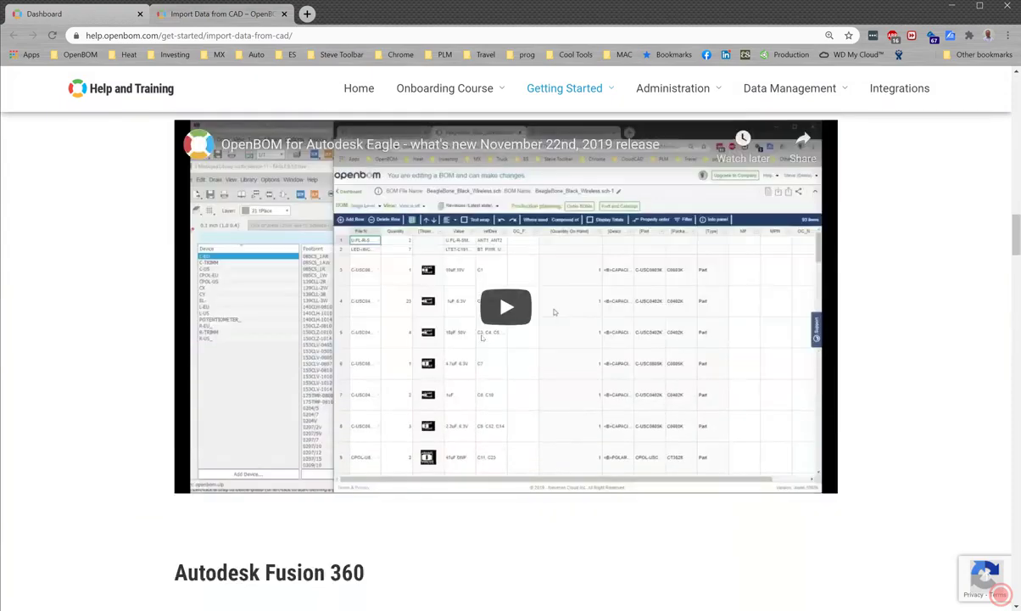
scroll(482, 335, down, 13)
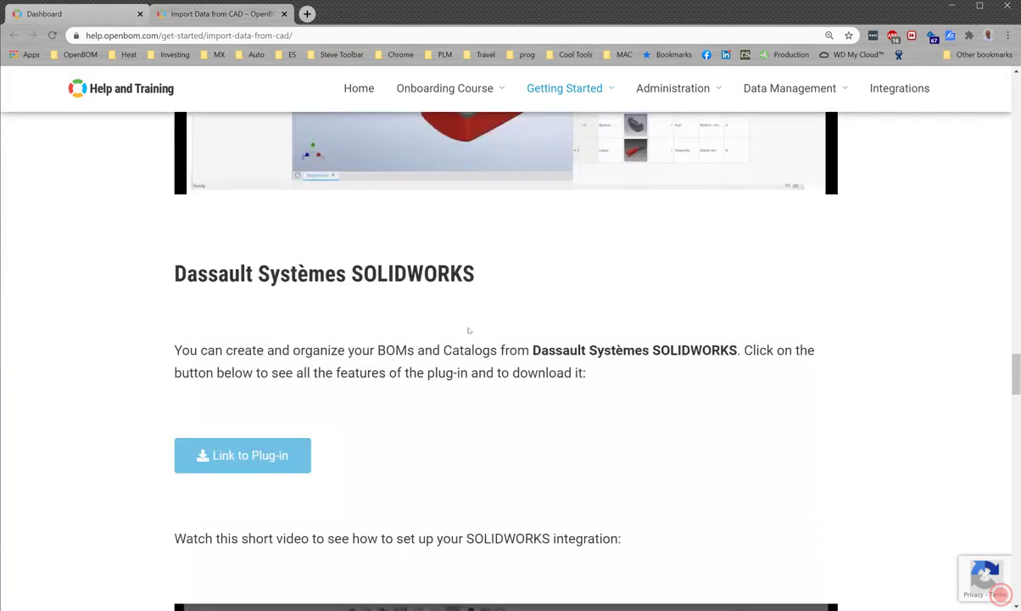
click(272, 457)
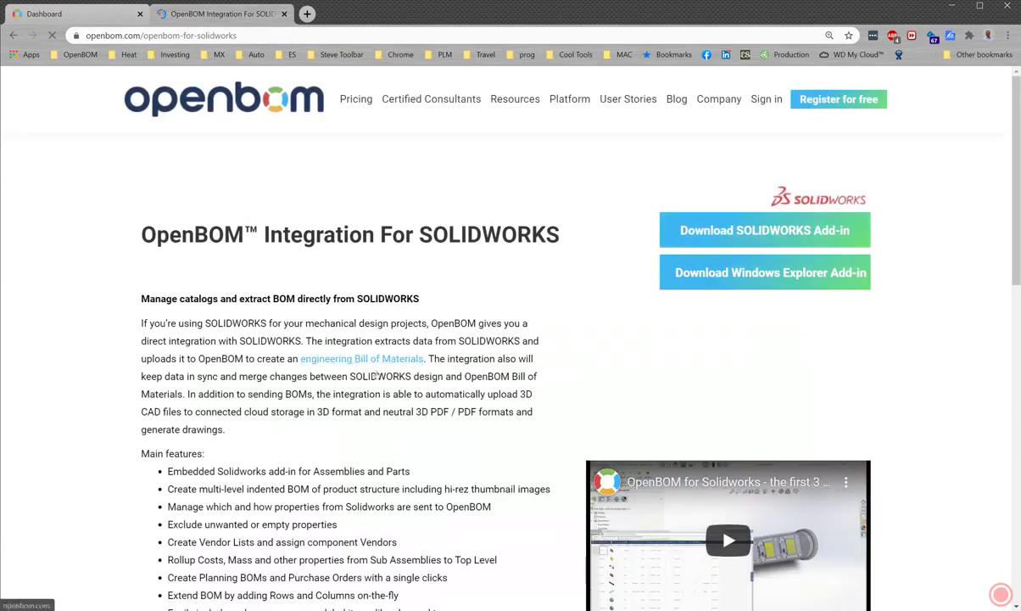
Download the SOLIDWORKS add-in installer and save it to the Downloads folder.
click(765, 237)
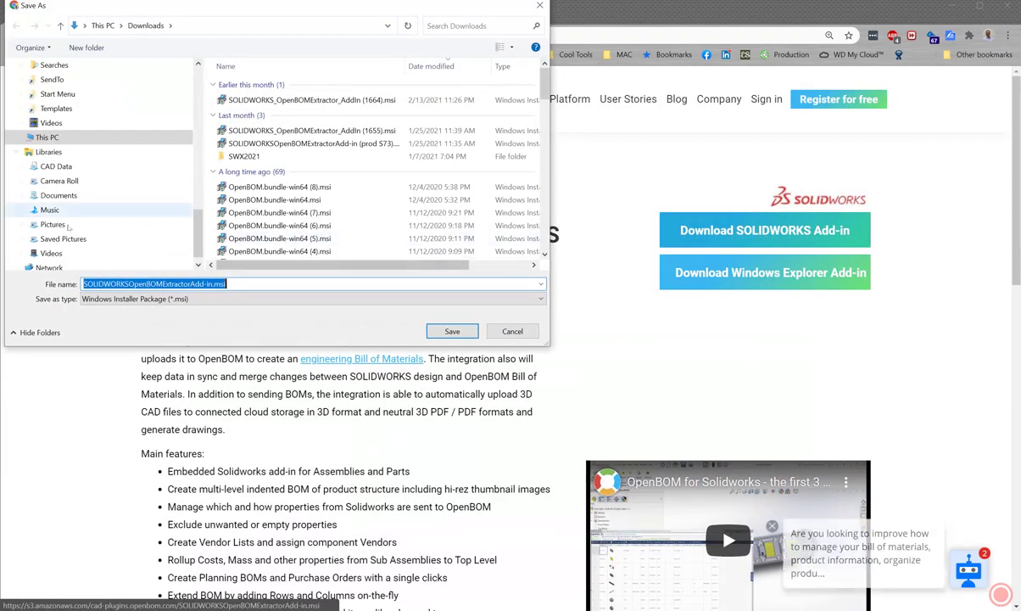
click(452, 330)
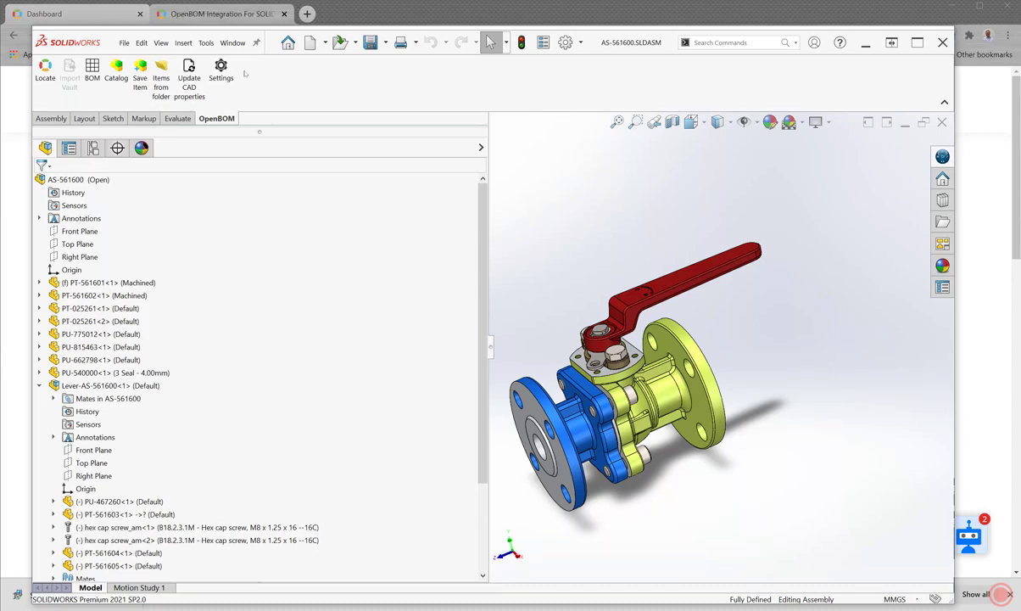
In the OpenBOM add-in settings, replace the user name's ending with 'fm', then request a free trial.
click(220, 71)
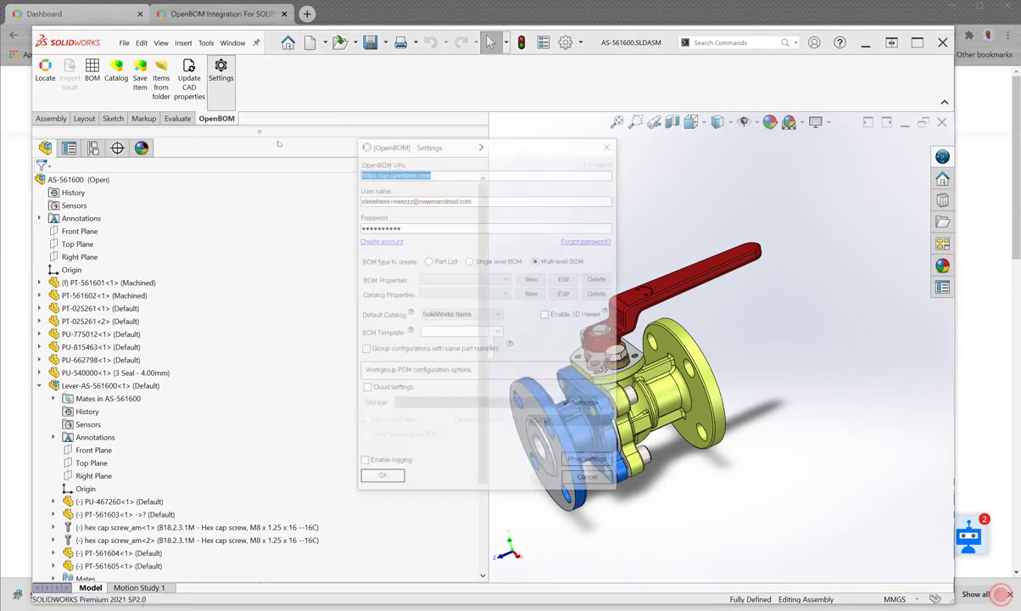
click(416, 198)
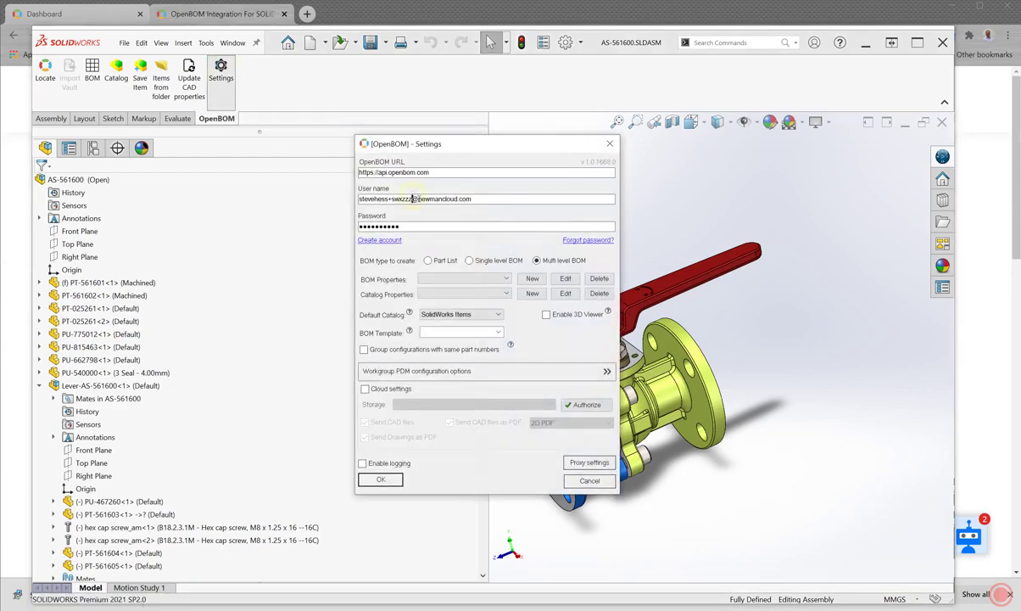
key(shift+Left)
key(shift+Left)
key(shift+Left)
text(fm)
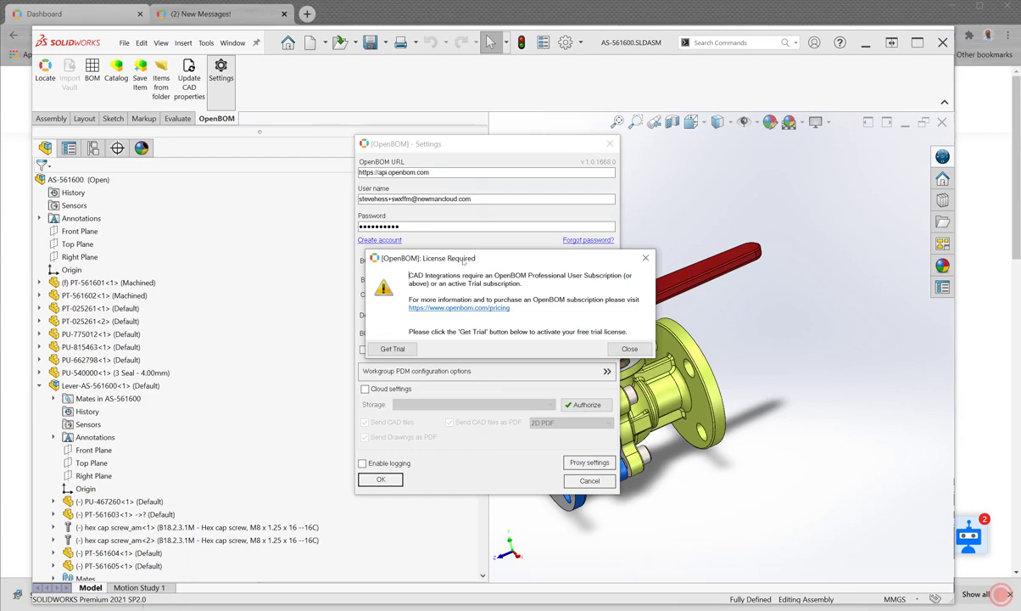
click(388, 349)
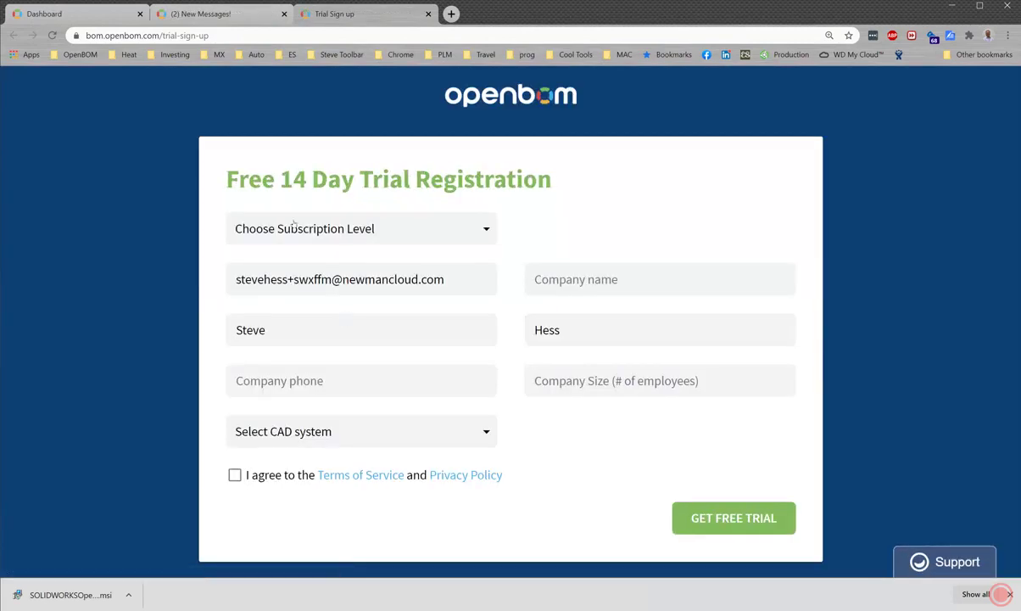
Choose the Professional User subscription and autofill the phone number and company name.
click(314, 231)
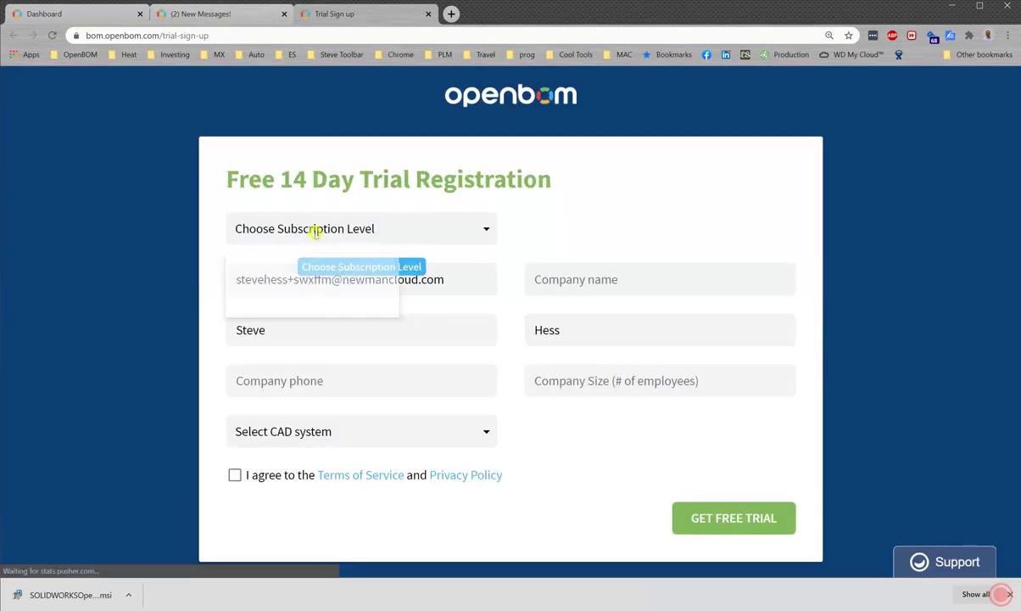
click(304, 268)
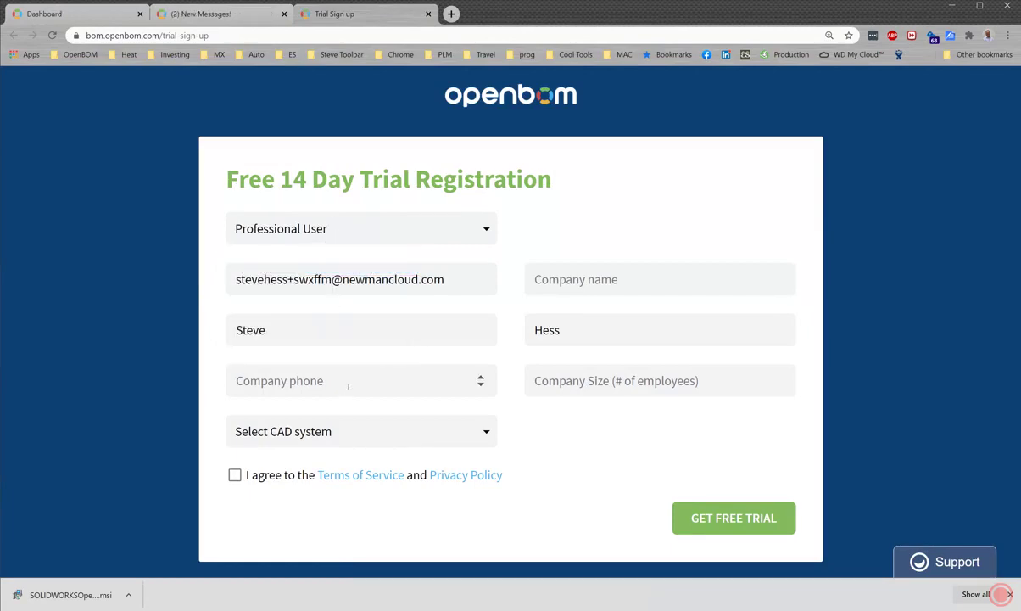
click(326, 368)
click(307, 410)
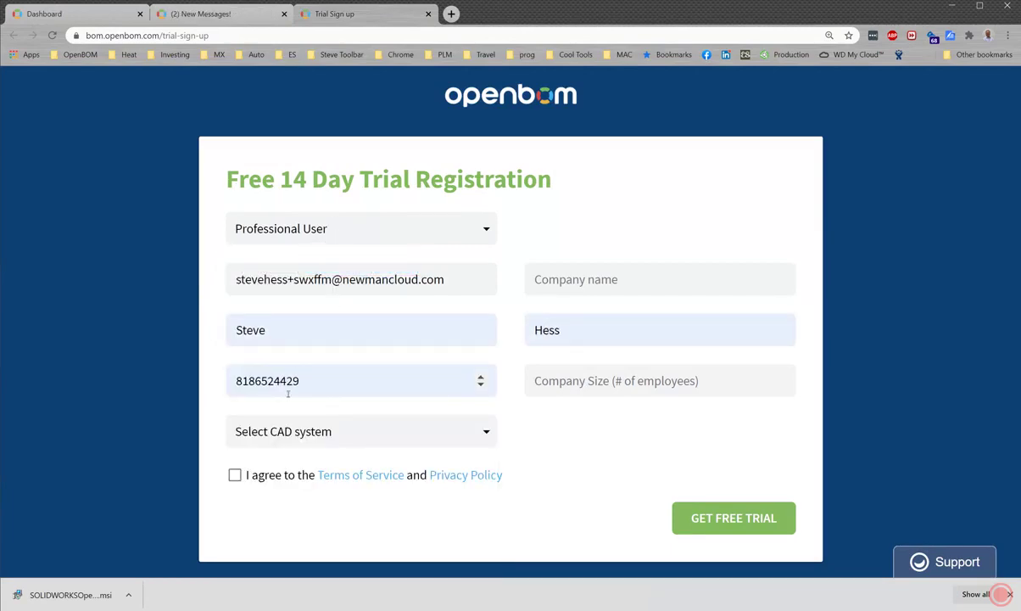
click(620, 286)
click(581, 318)
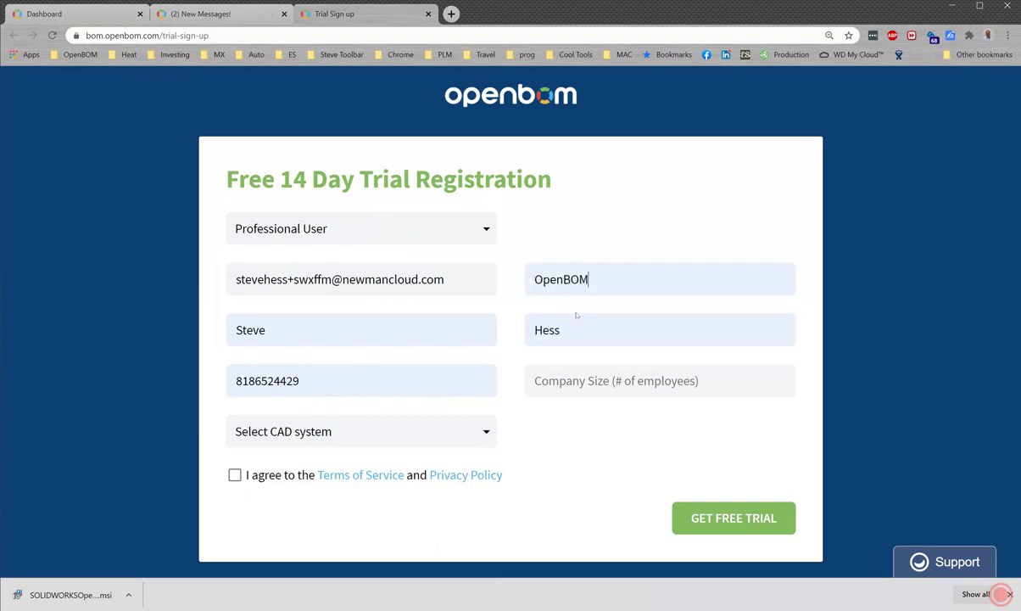
Select Solidworks as CAD system, enter company size 3, accept the terms, and submit the trial.
click(458, 430)
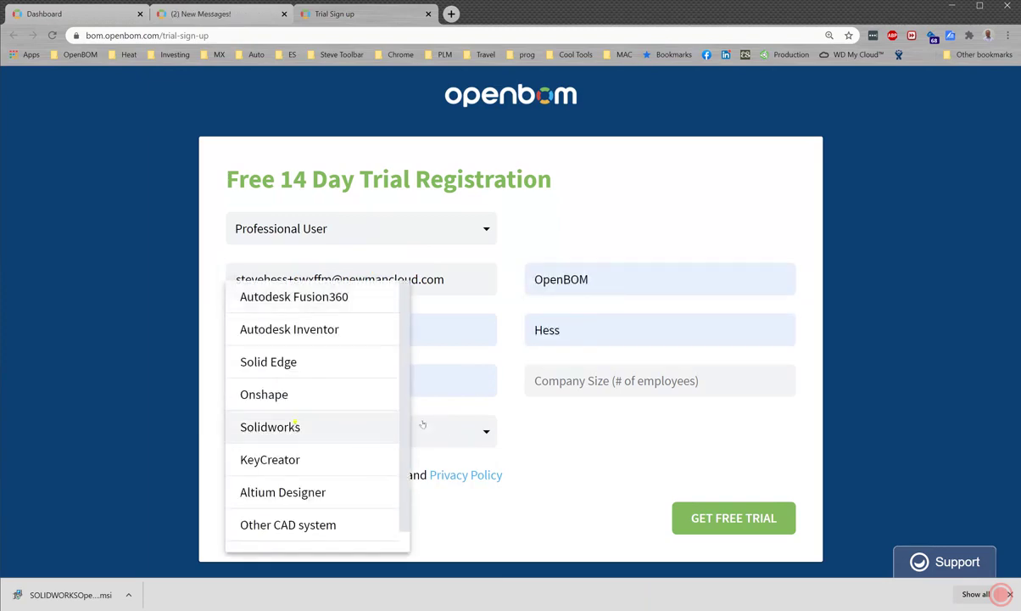
click(292, 426)
text(3)
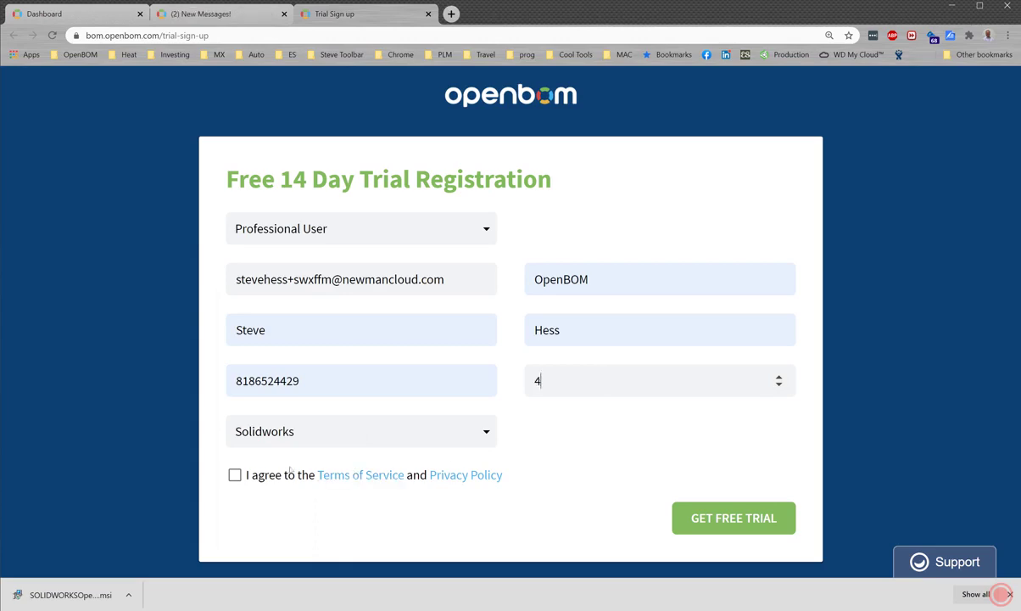
click(236, 476)
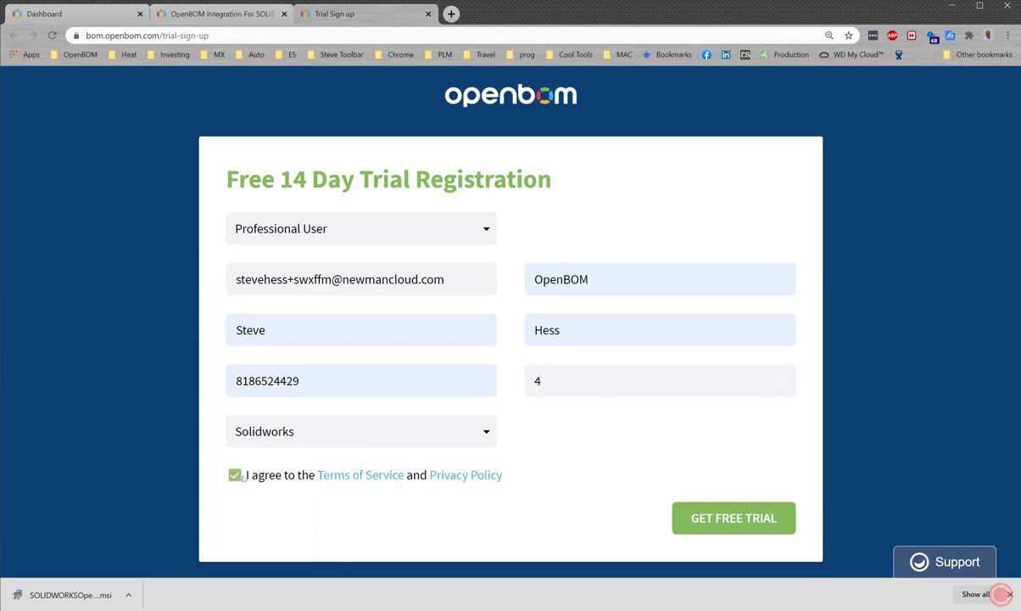
click(746, 519)
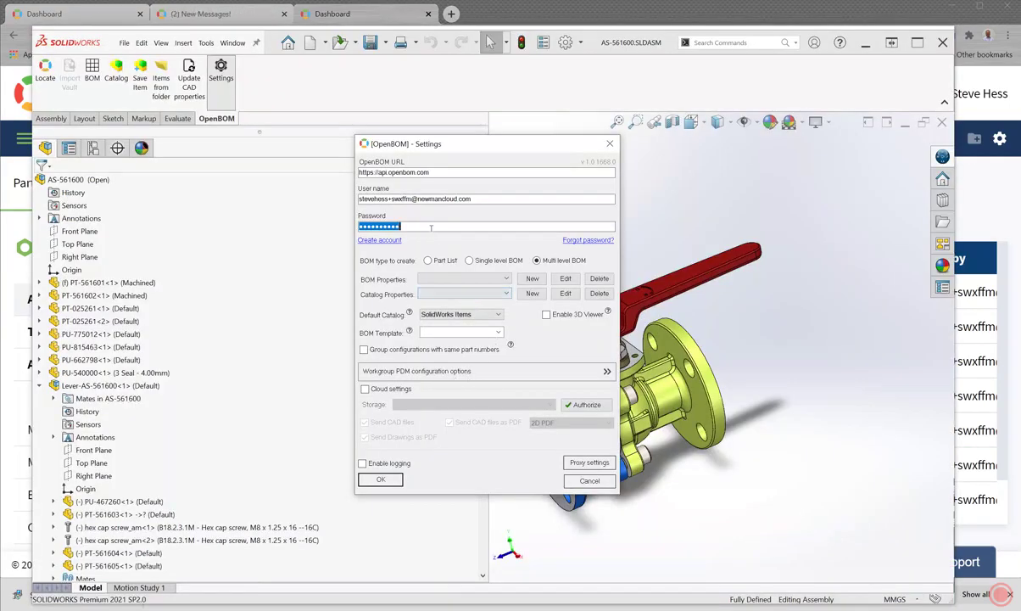
Enter the account password in OpenBOM Settings and save the settings.
click(432, 227)
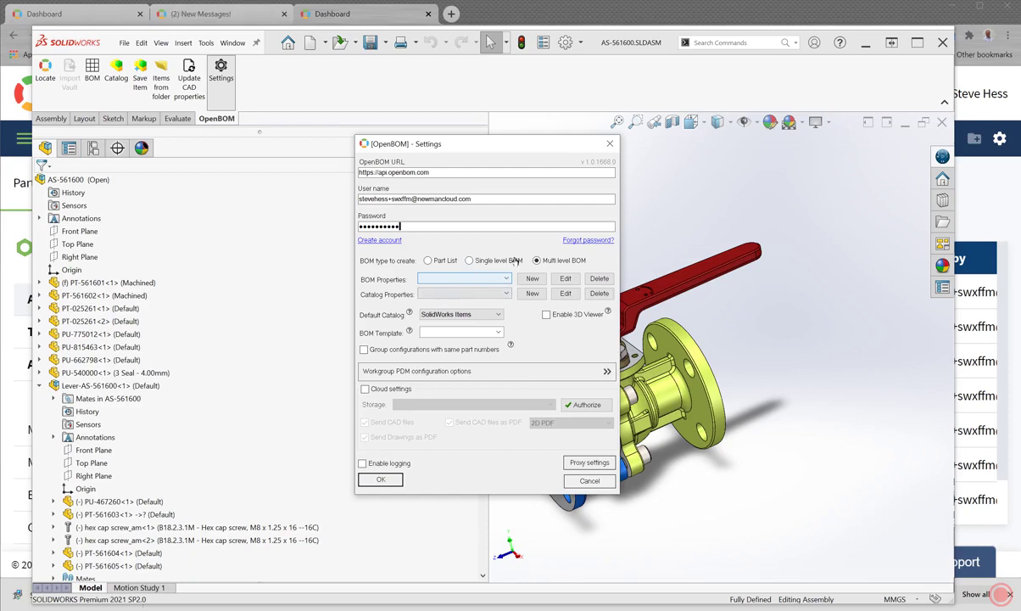
click(380, 479)
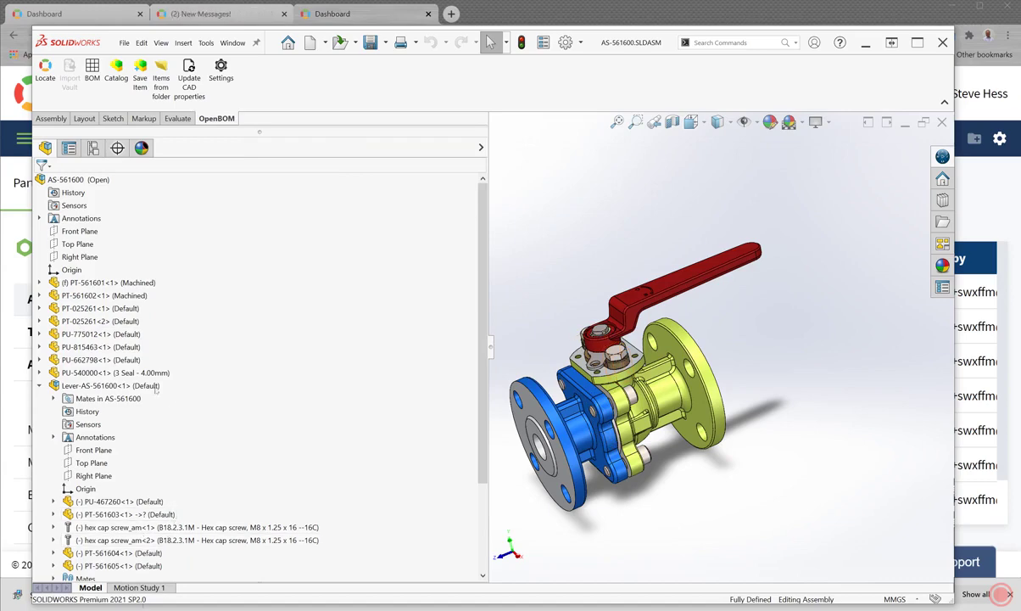
Create the catalog and multi-level BOM AS-561600 from the ball-valve assembly, then open it online.
click(90, 71)
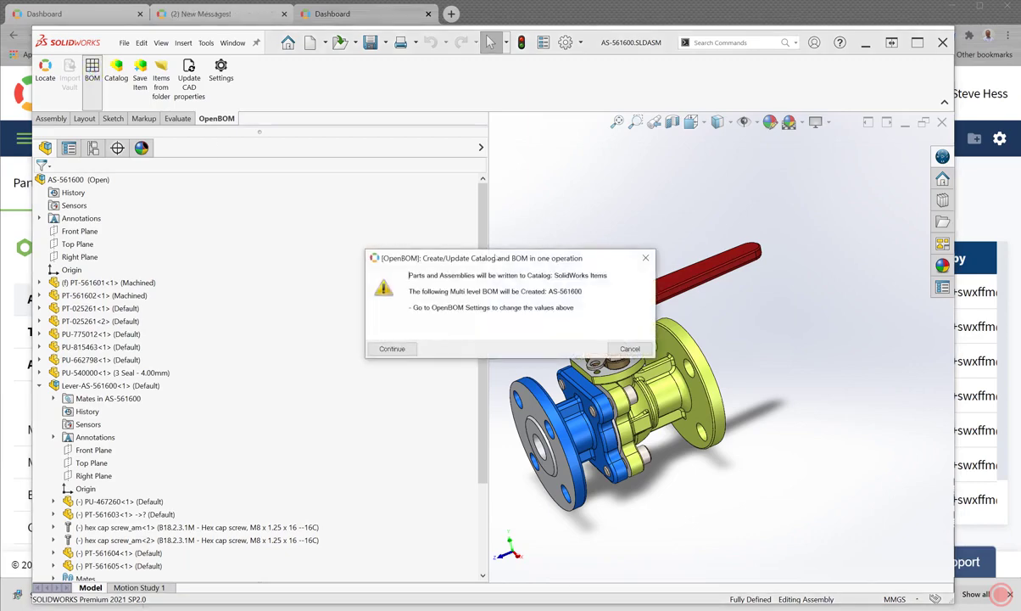
click(392, 349)
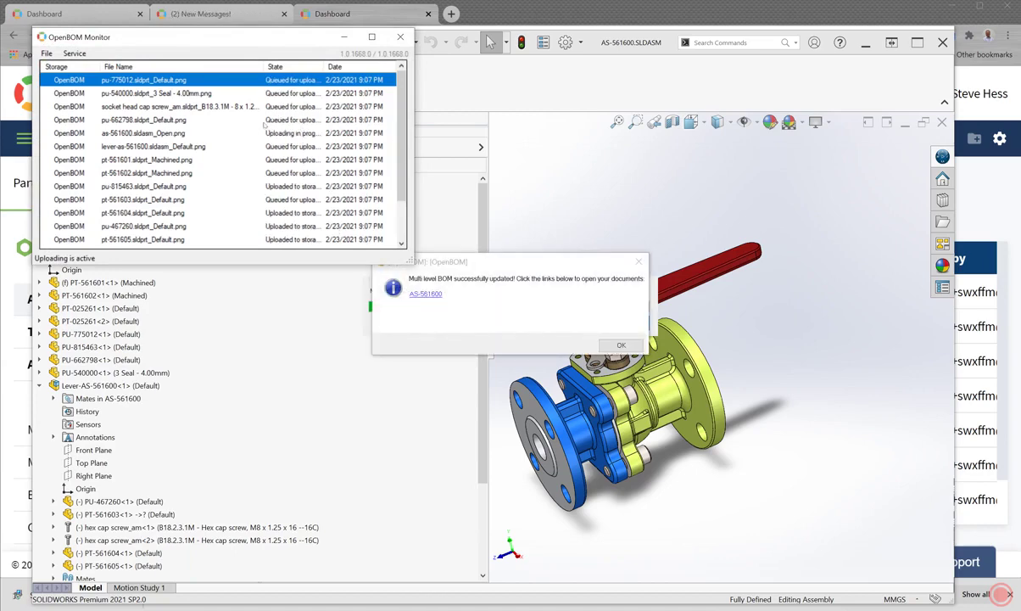
click(424, 294)
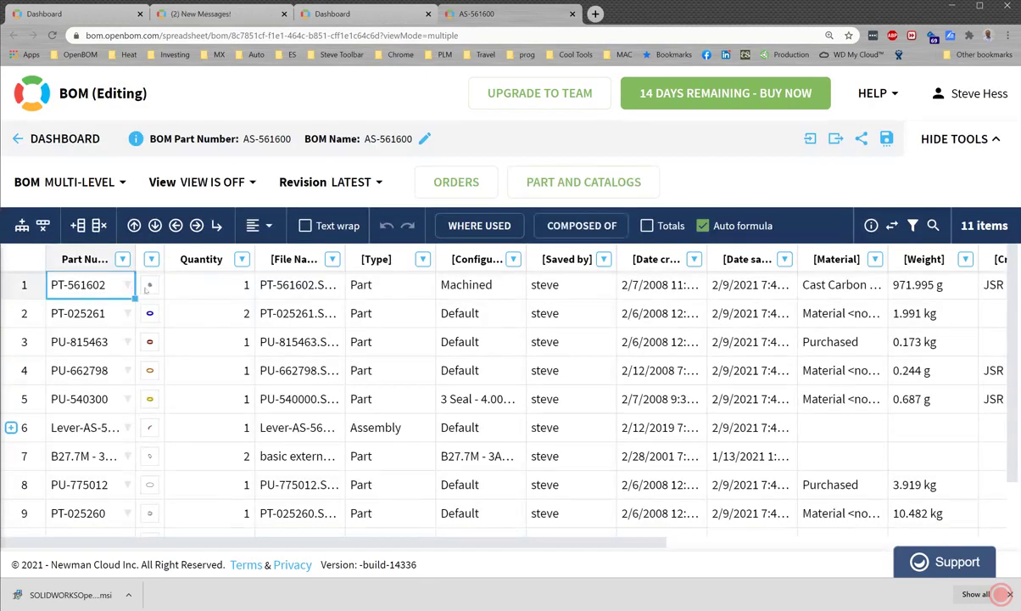
Widen the thumbnail image column and turn on text wrapping in the grid.
drag(165, 248, 191, 266)
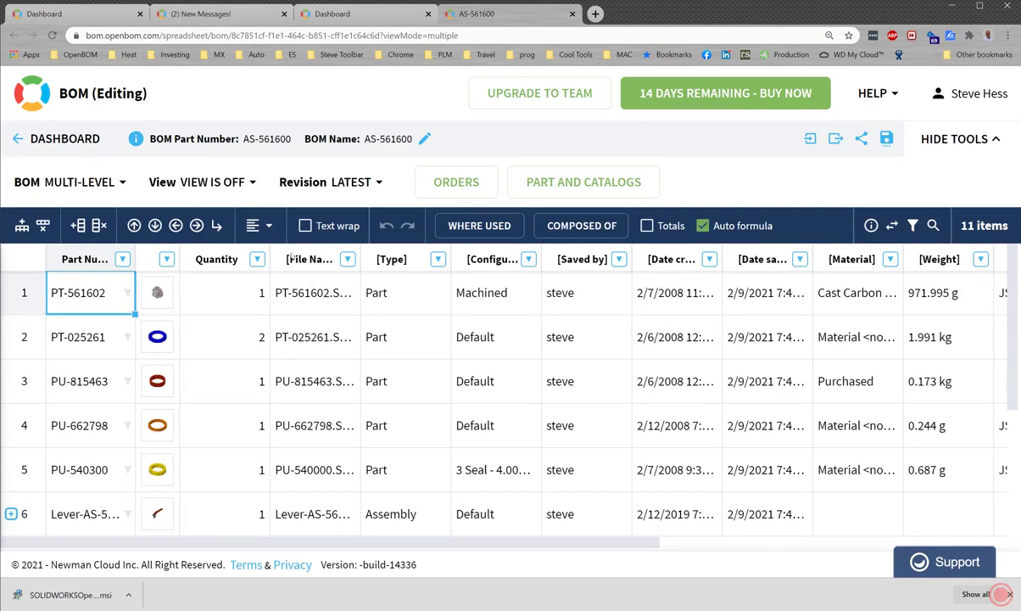
click(305, 225)
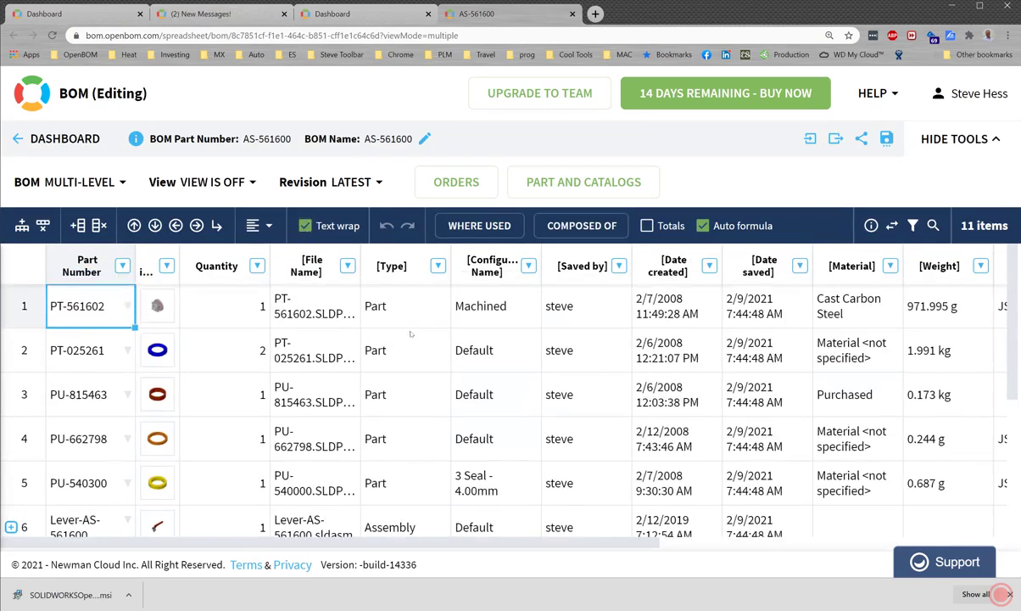
drag(322, 541, 272, 549)
Expand the Lever-AS-561600 sub-assembly on row 6 to list its child parts.
scroll(121, 382, down, 1)
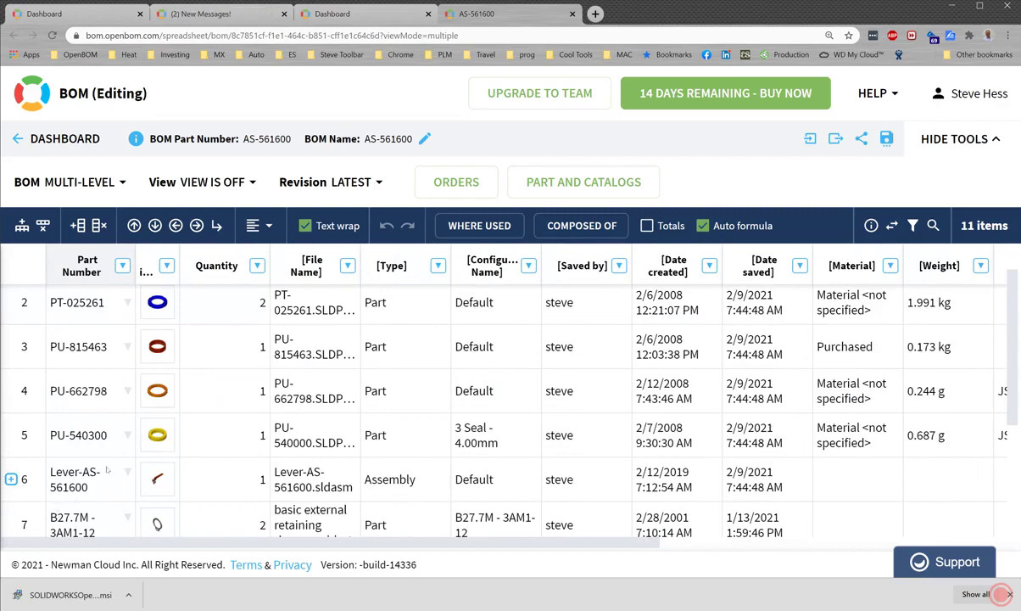
click(11, 479)
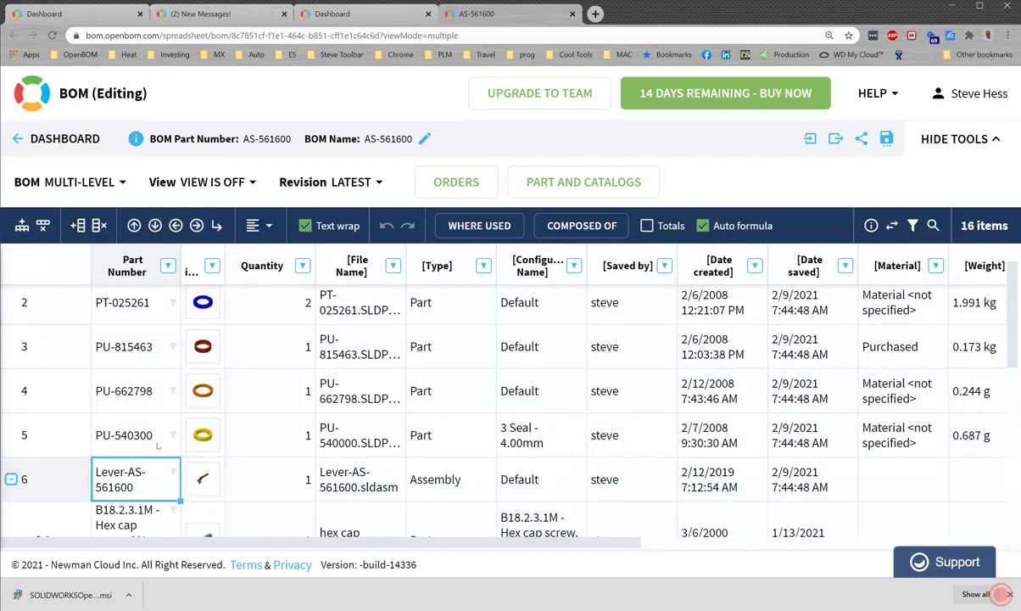
scroll(161, 448, down, 3)
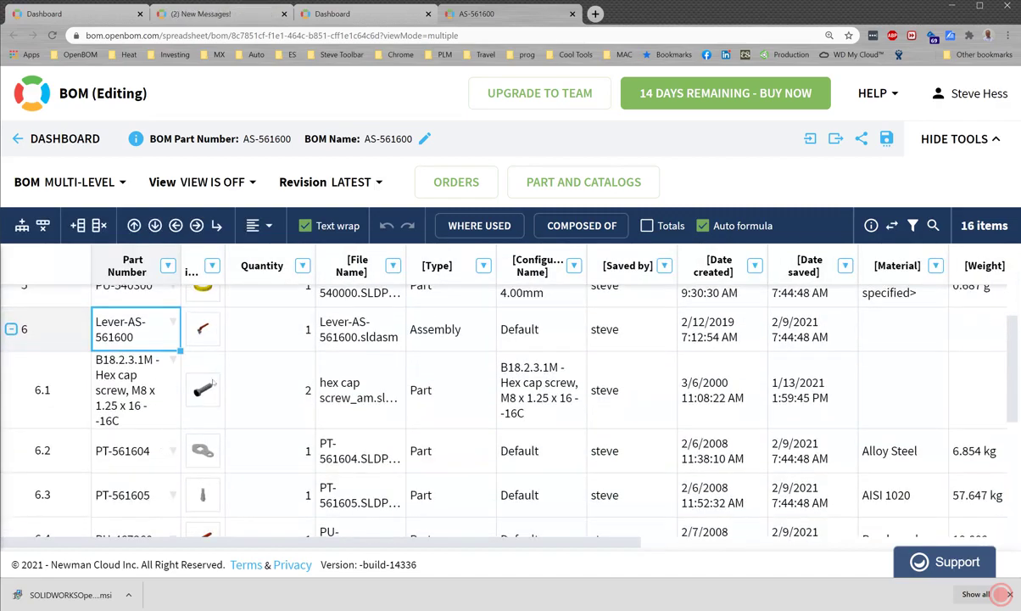